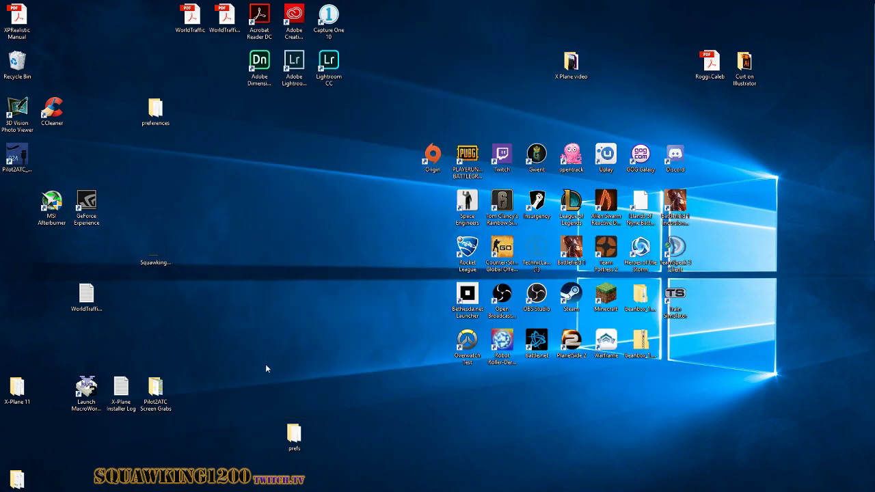
# - Open the Virus & threat protection settings in Windows Defender Security Center
pyautogui.press('super')
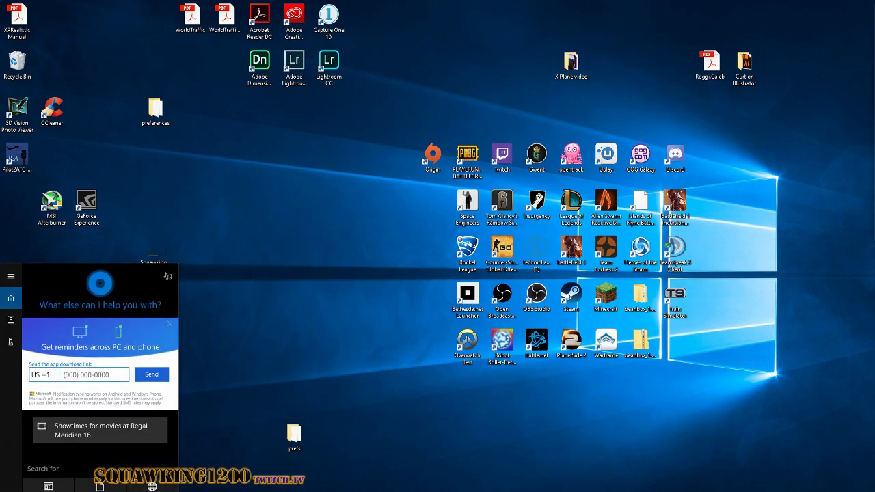
pyautogui.write('defender')
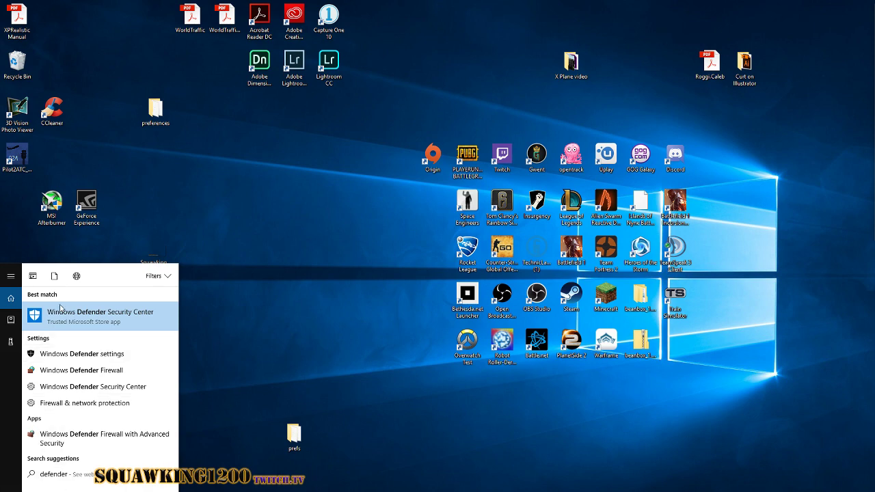
pyautogui.click(62, 313)
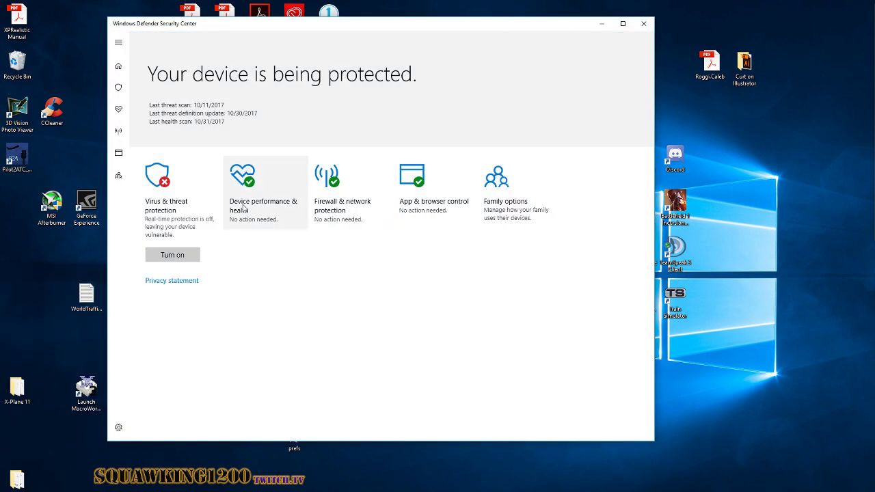
pyautogui.click(137, 213)
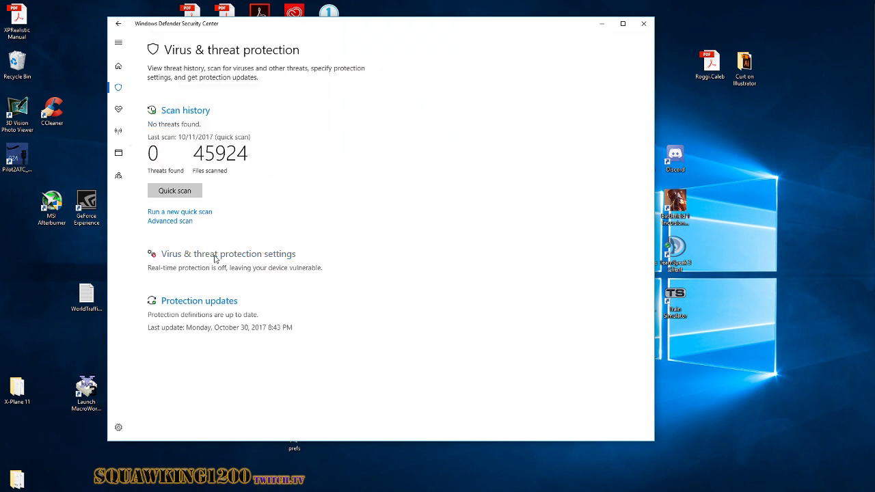
pyautogui.click(216, 255)
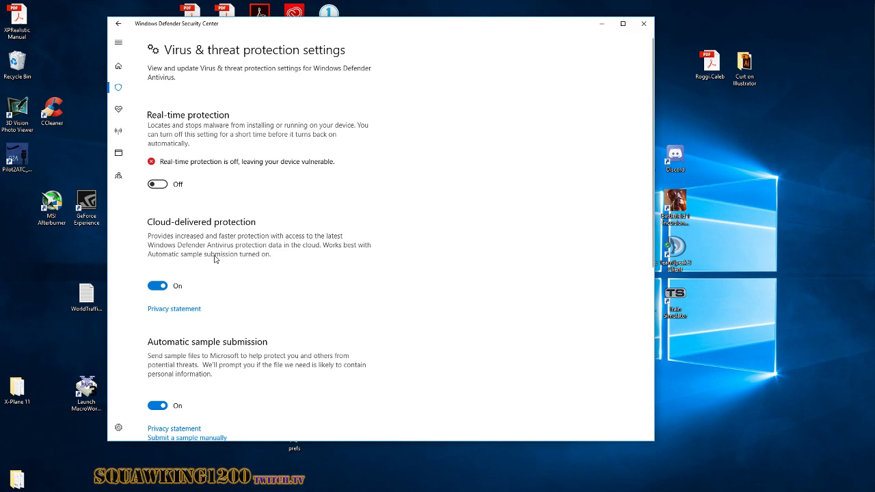
# - Review the protection settings and open the list of antivirus scan exclusions
pyautogui.scroll(-3, 214, 257)
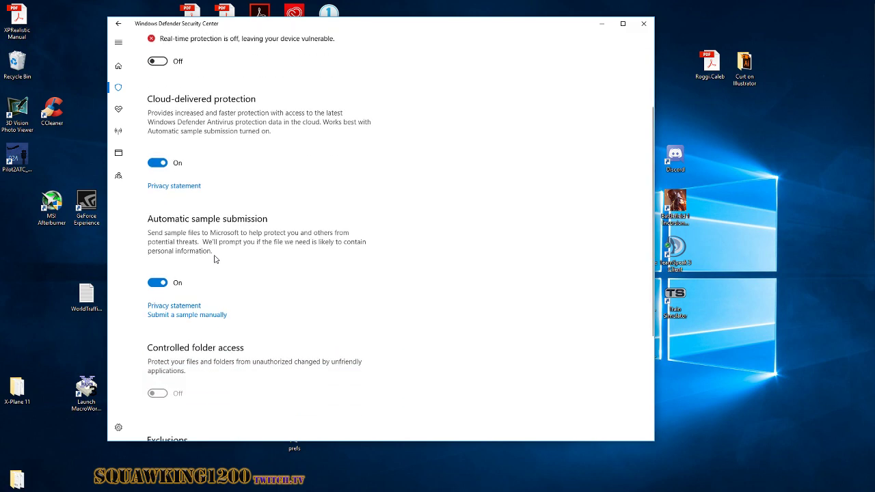
pyautogui.scroll(3, 214, 258)
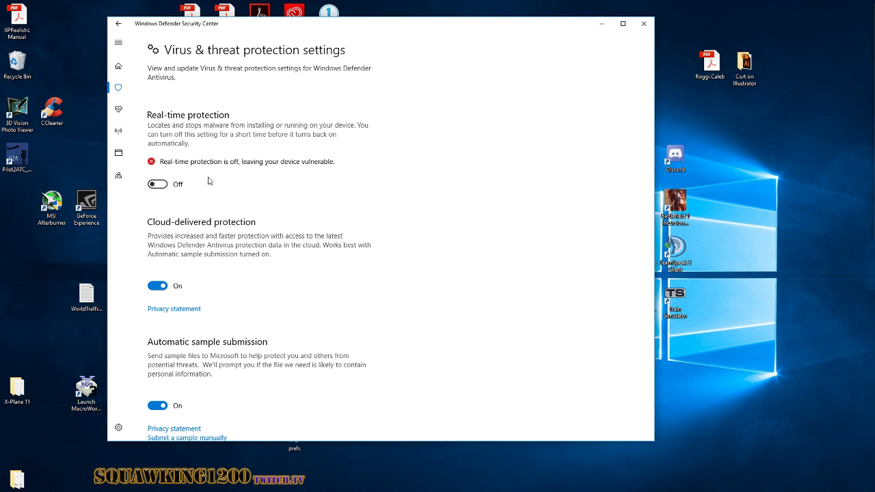
pyautogui.scroll(-3, 209, 181)
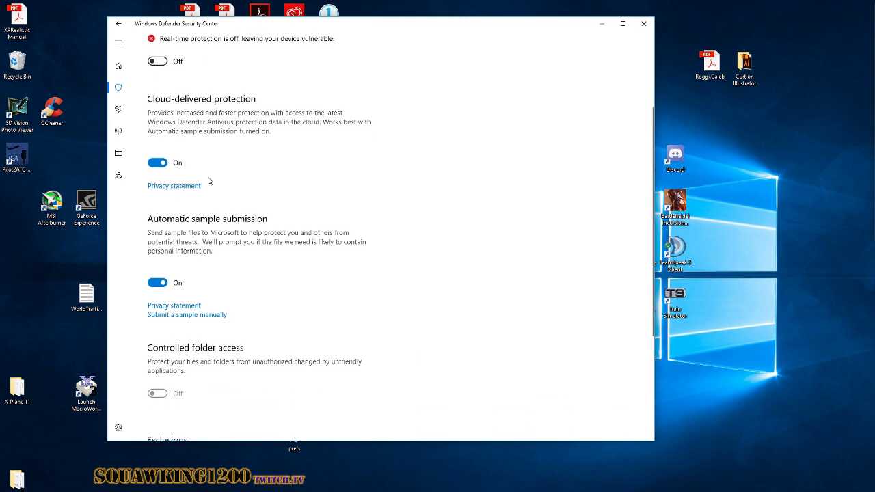
pyautogui.scroll(-4, 209, 180)
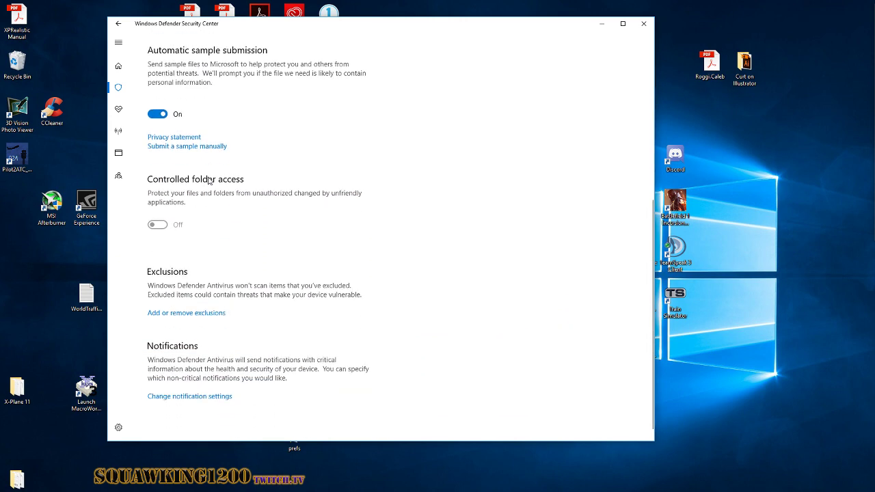
pyautogui.click(197, 311)
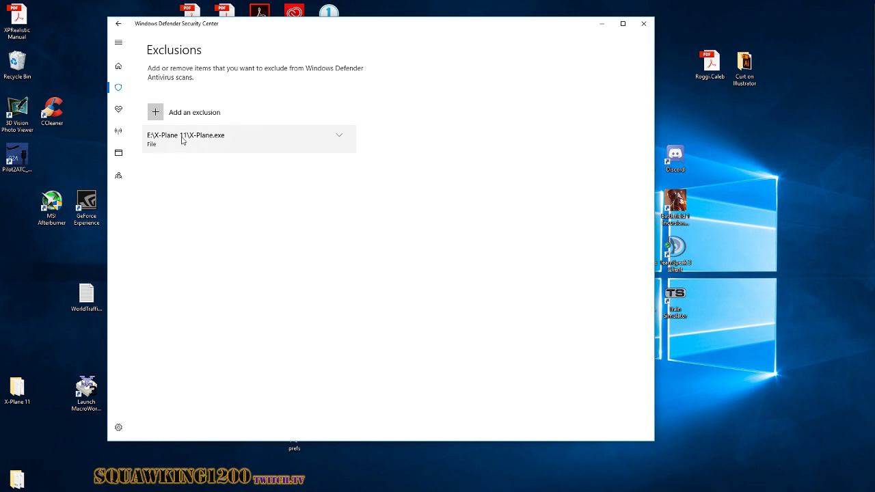
pyautogui.click(156, 112)
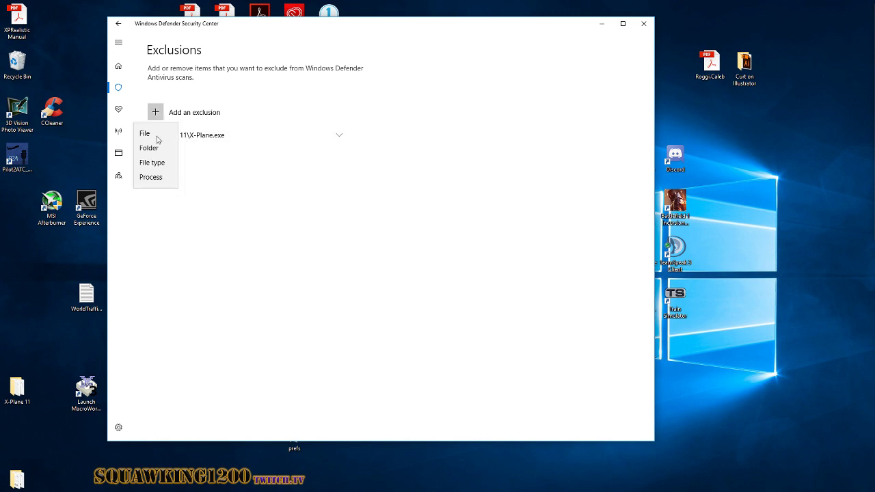
pyautogui.click(190, 113)
pyautogui.click(146, 136)
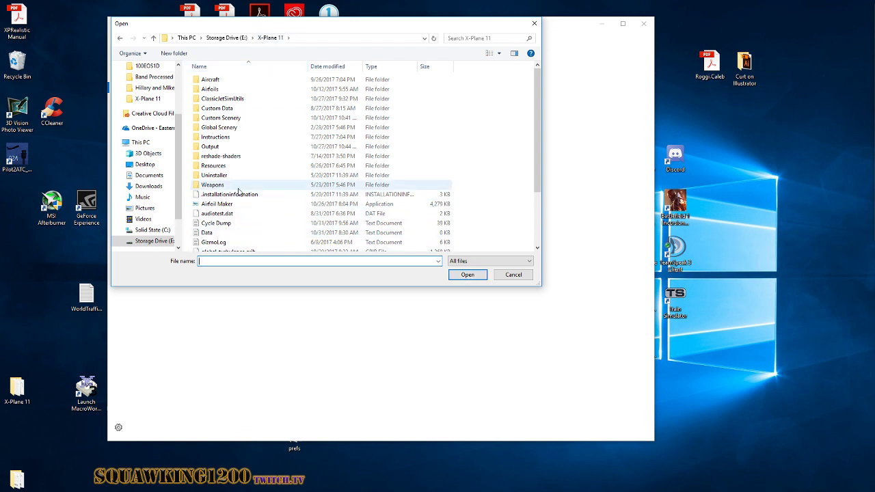
pyautogui.scroll(-3, 239, 190)
pyautogui.click(221, 246)
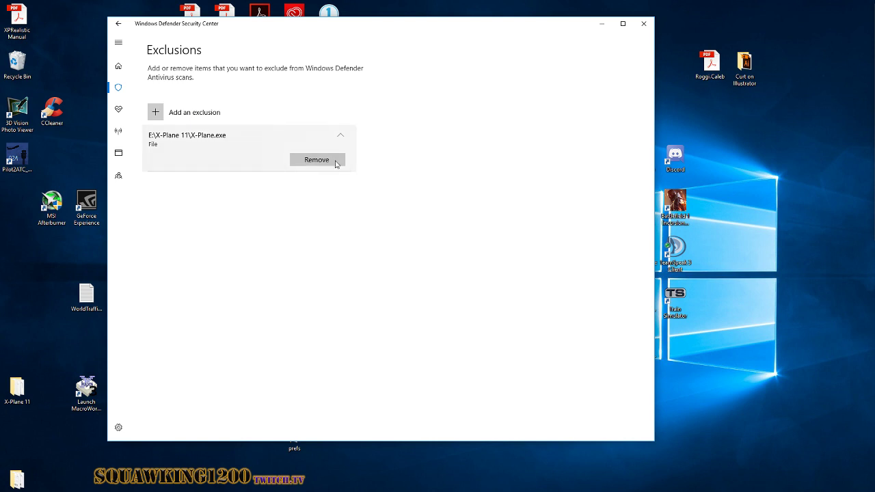
pyautogui.click(342, 137)
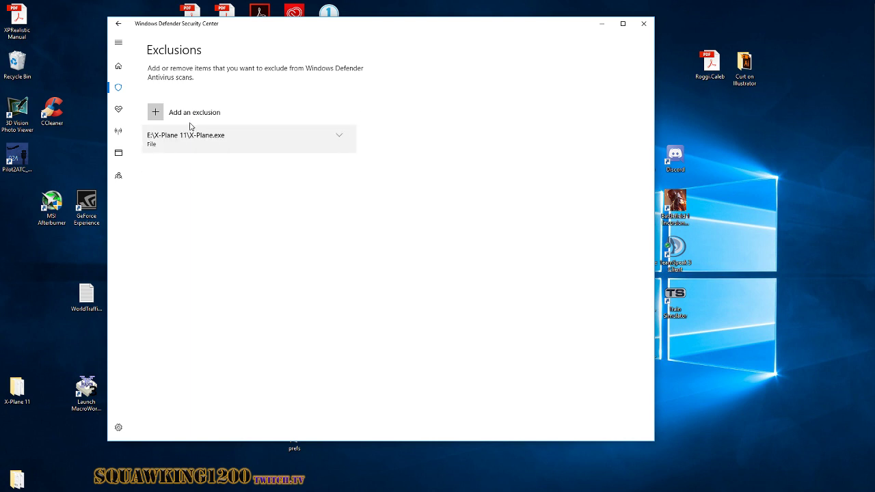
pyautogui.click(155, 112)
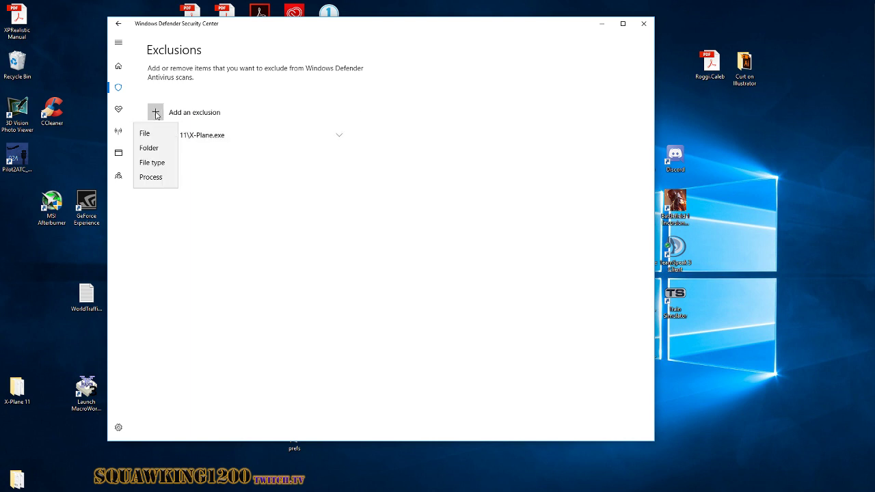
pyautogui.click(151, 177)
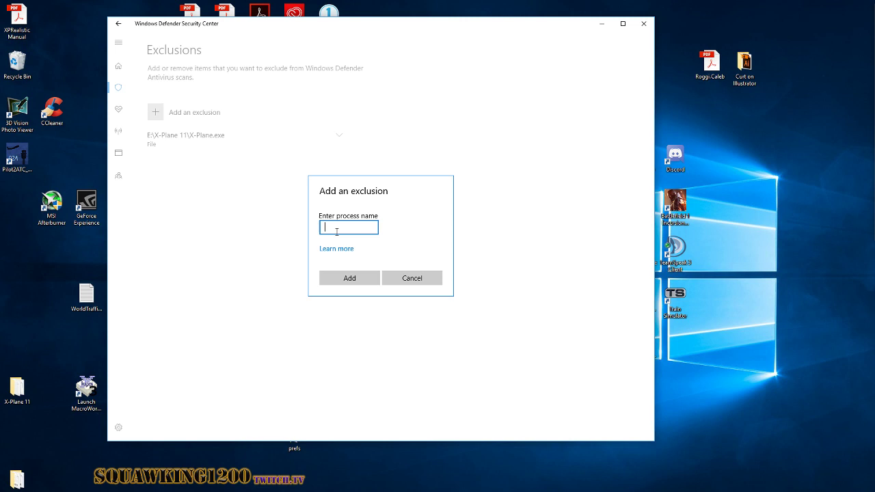
pyautogui.click(413, 278)
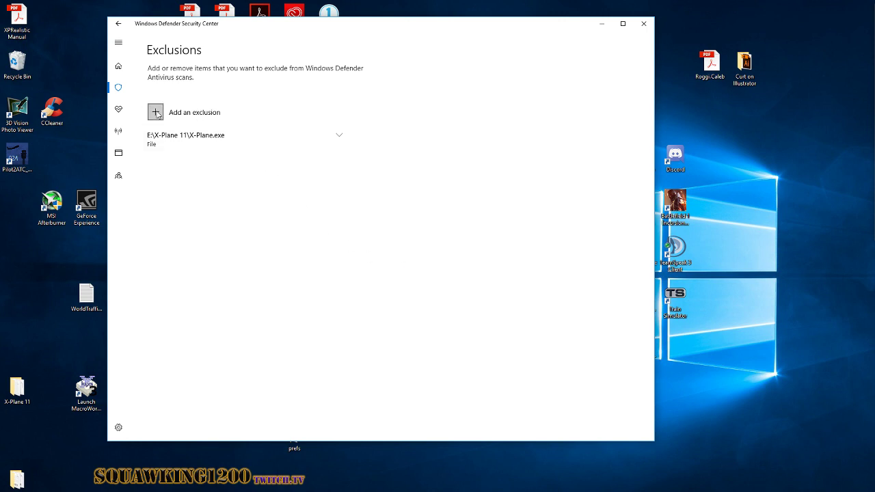
# - Add a file exclusion for Pilot2ATC_200.exe from the Pilot2ATC_200 folder on Storage Drive (E:)
pyautogui.click(157, 113)
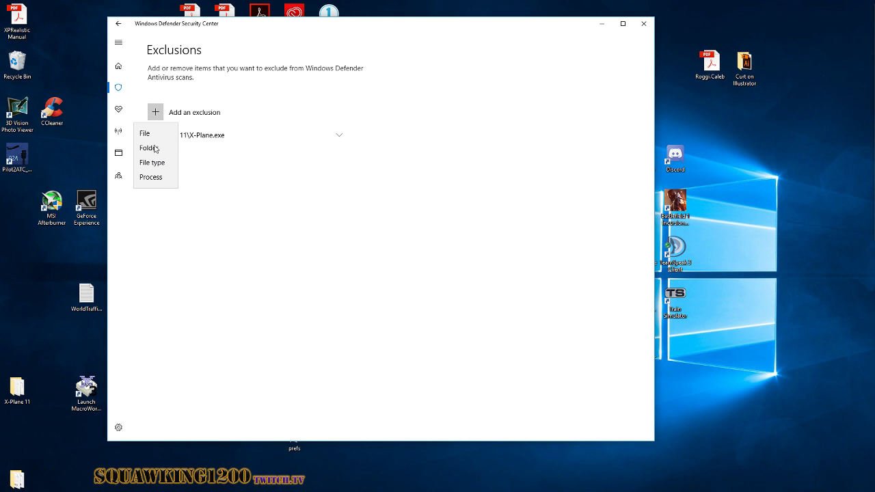
pyautogui.click(148, 133)
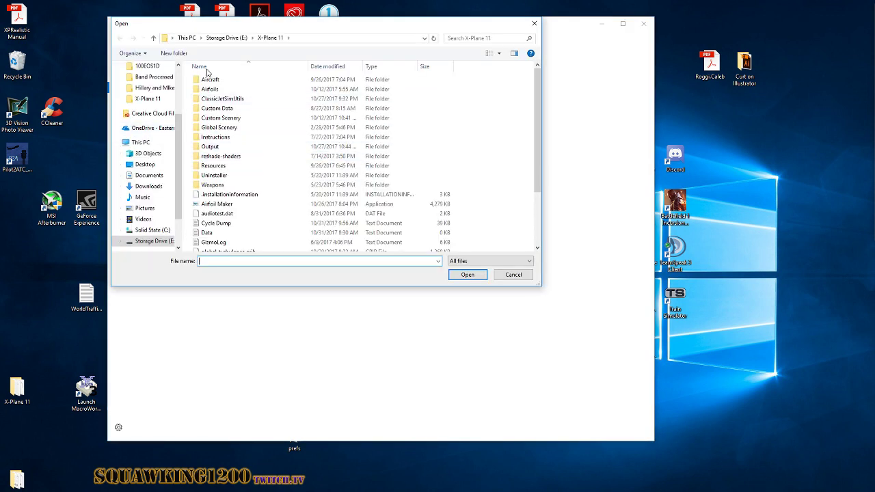
pyautogui.click(225, 39)
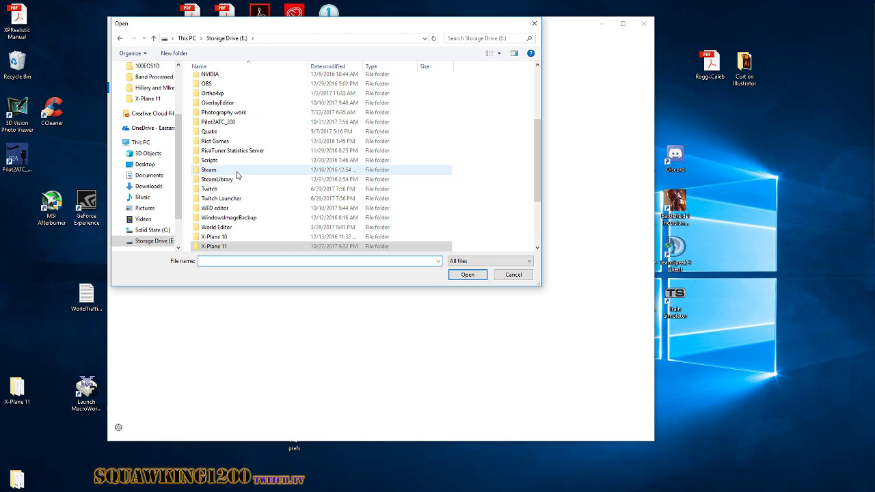
pyautogui.click(217, 125)
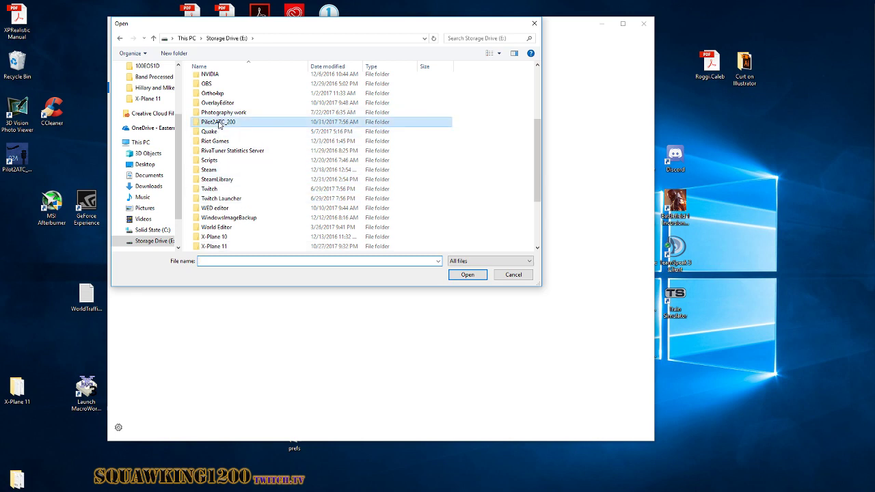
pyautogui.click(468, 275)
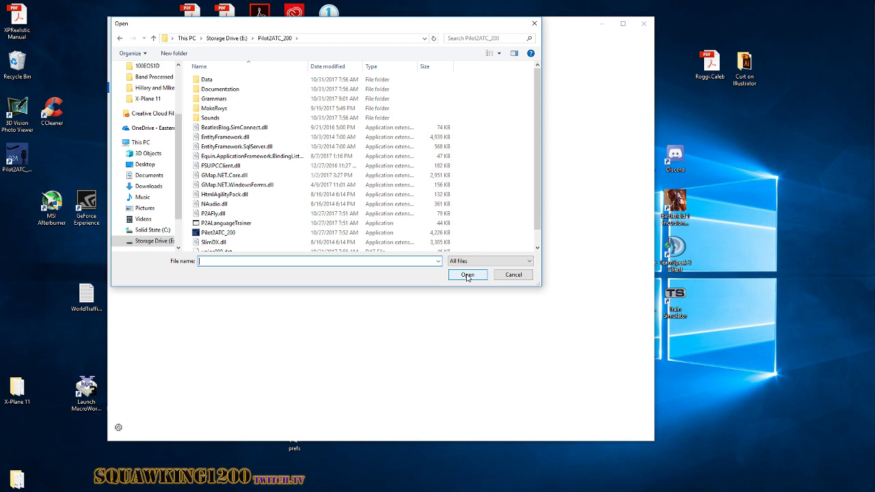
pyautogui.click(244, 233)
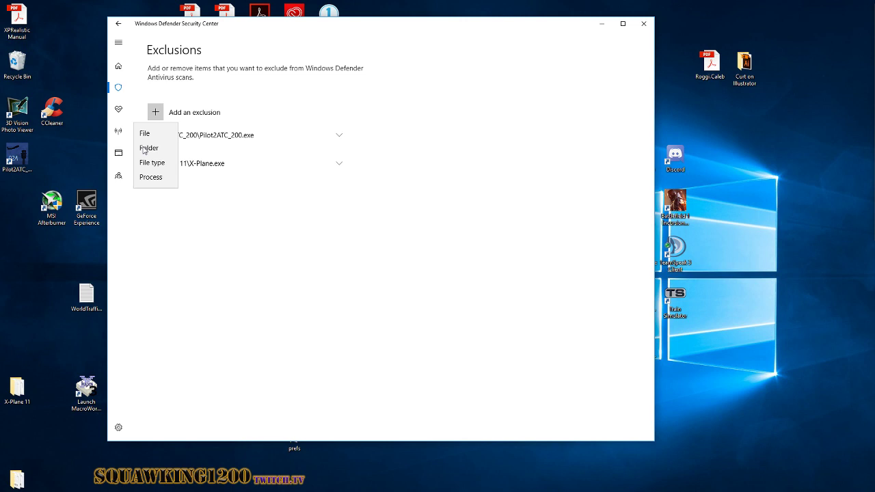
# - Add a folder exclusion for E:\Pilot2ATC_200
pyautogui.click(144, 150)
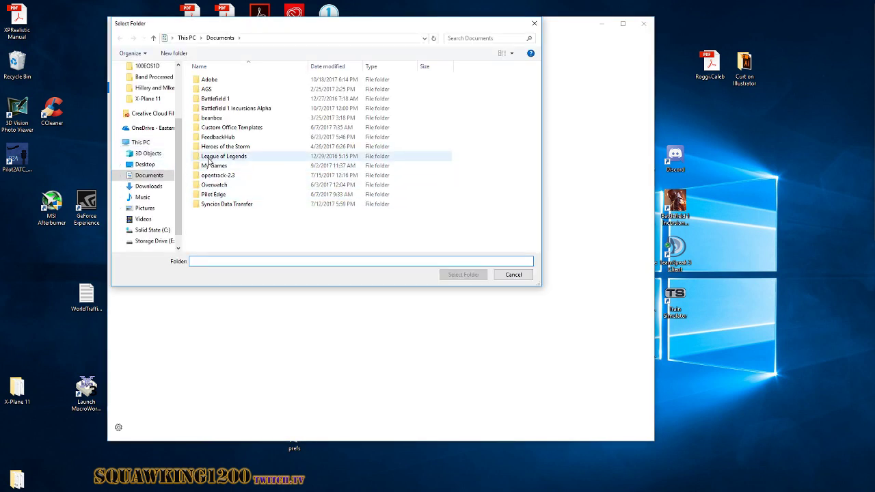
pyautogui.click(154, 241)
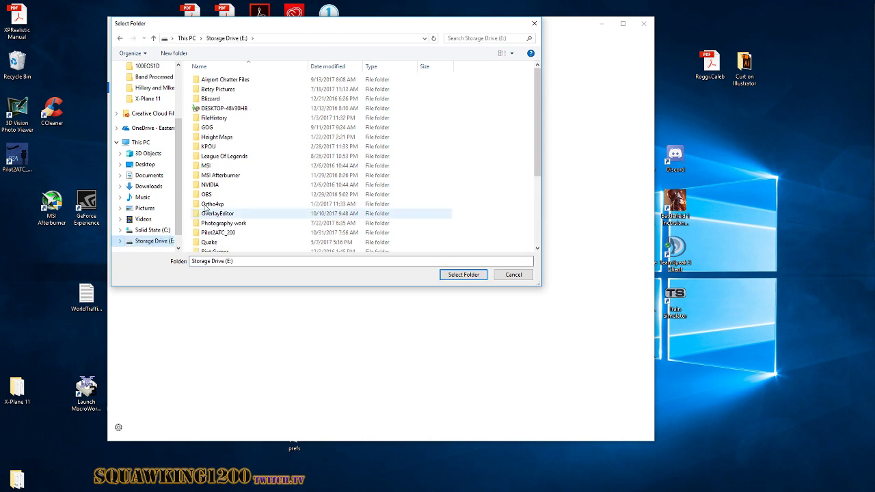
pyautogui.scroll(-3, 216, 184)
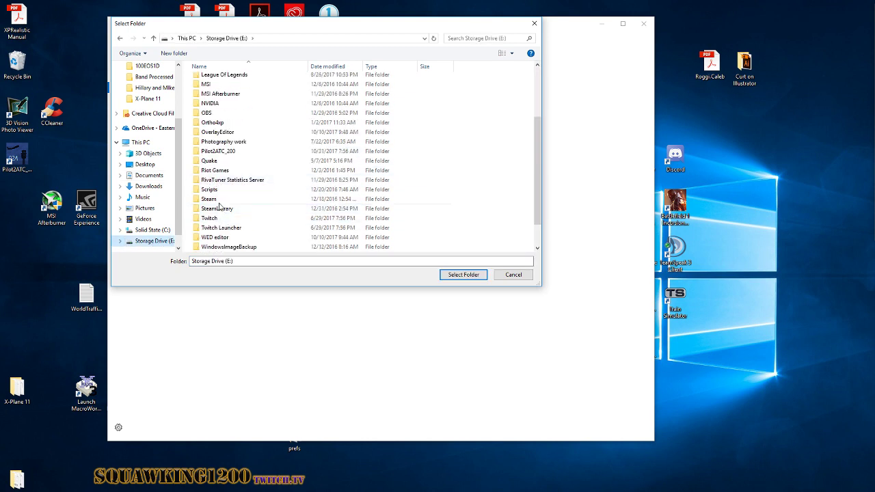
pyautogui.click(212, 152)
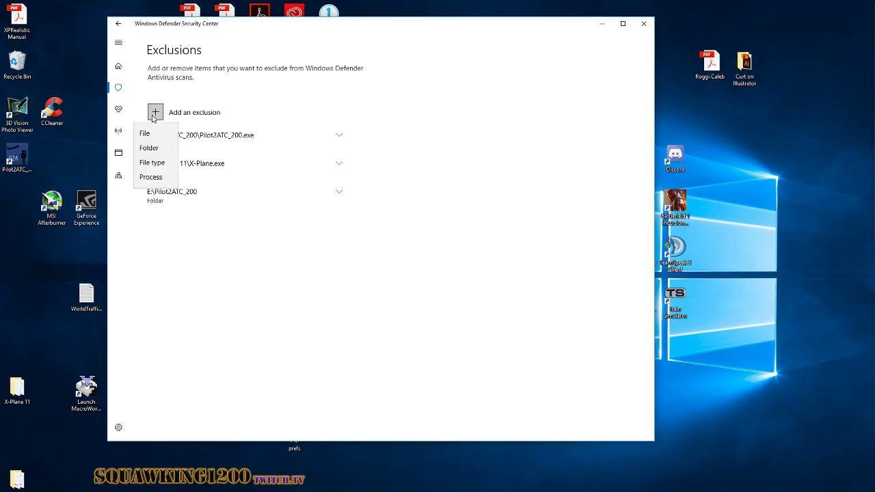
# - Add folder exclusions for E:\X-Plane 11 and E:\OBS
pyautogui.click(149, 147)
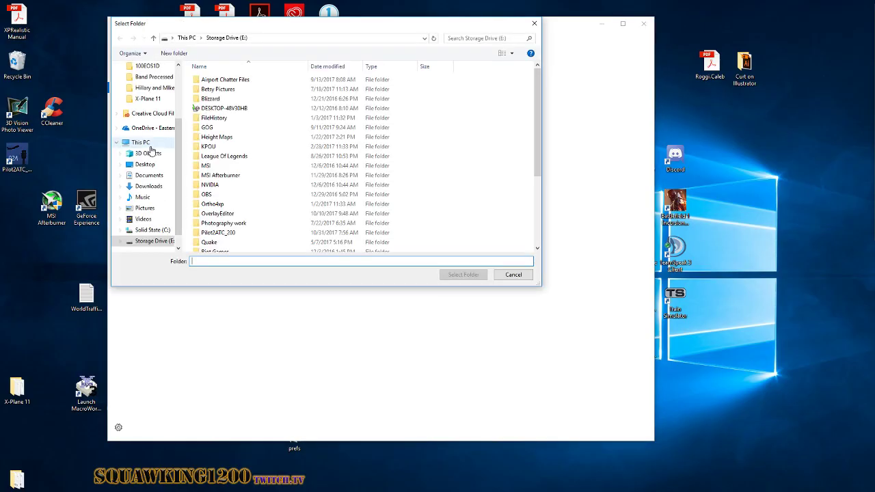
pyautogui.scroll(-4, 219, 229)
pyautogui.click(217, 247)
pyautogui.click(212, 195)
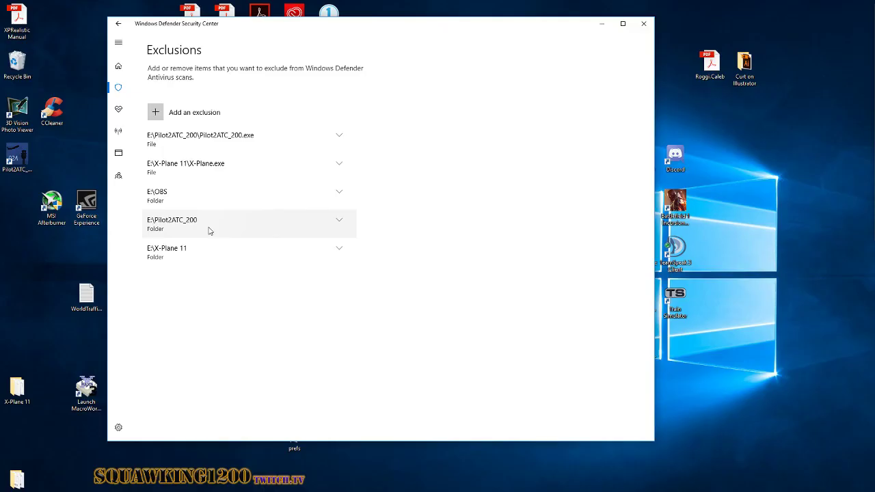
# - Leave the exclusions list, review the protection, exclusion and notification settings, and return to the Virus & threat protection overview
pyautogui.click(154, 113)
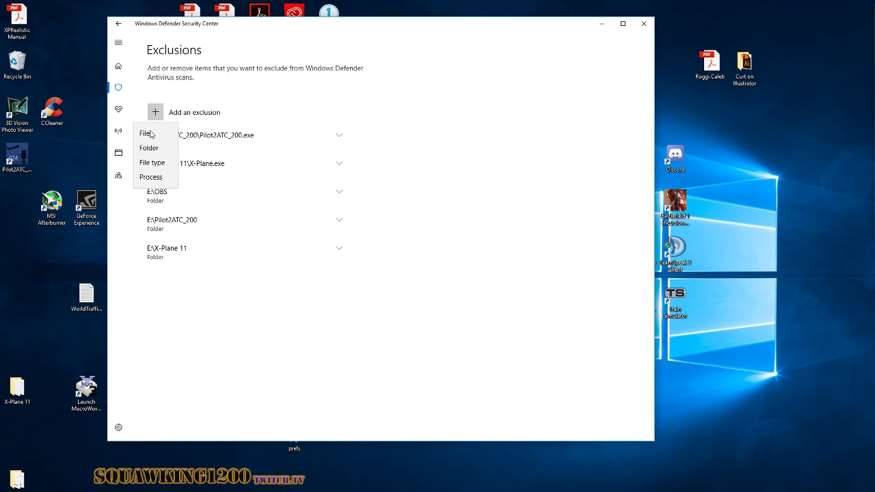
pyautogui.click(256, 91)
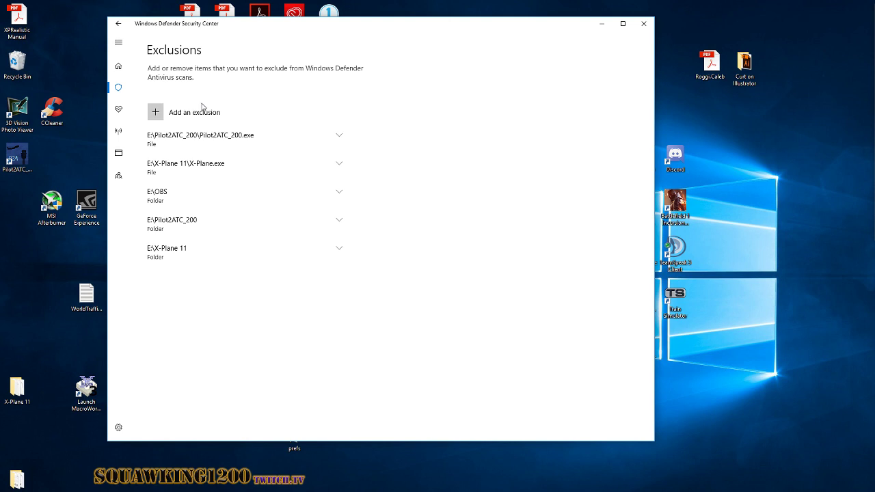
pyautogui.click(118, 23)
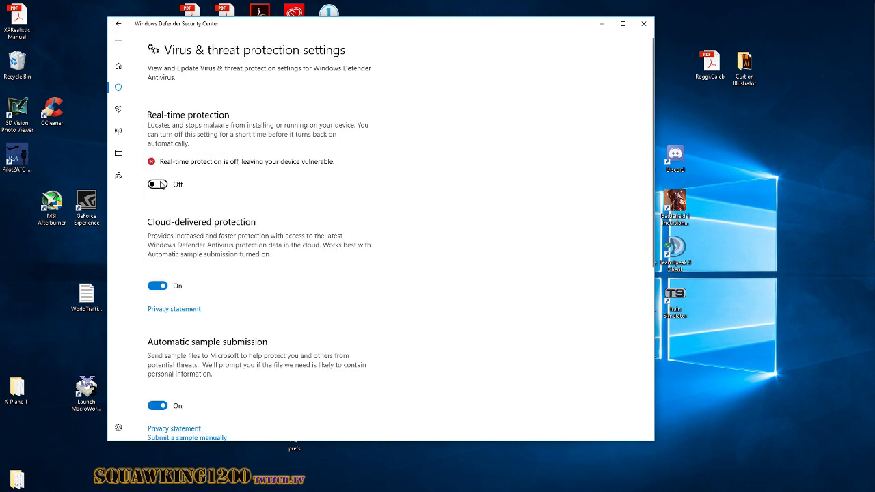
pyautogui.scroll(-3, 191, 251)
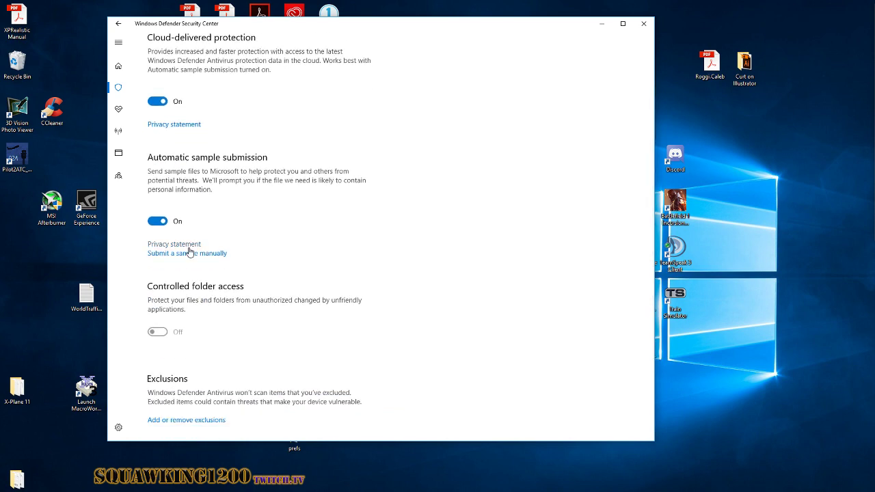
pyautogui.scroll(-2, 190, 252)
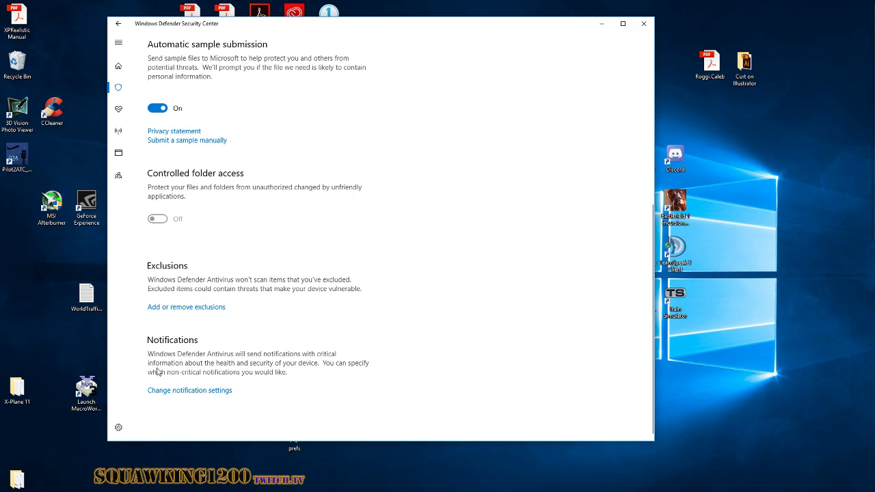
pyautogui.scroll(5, 155, 370)
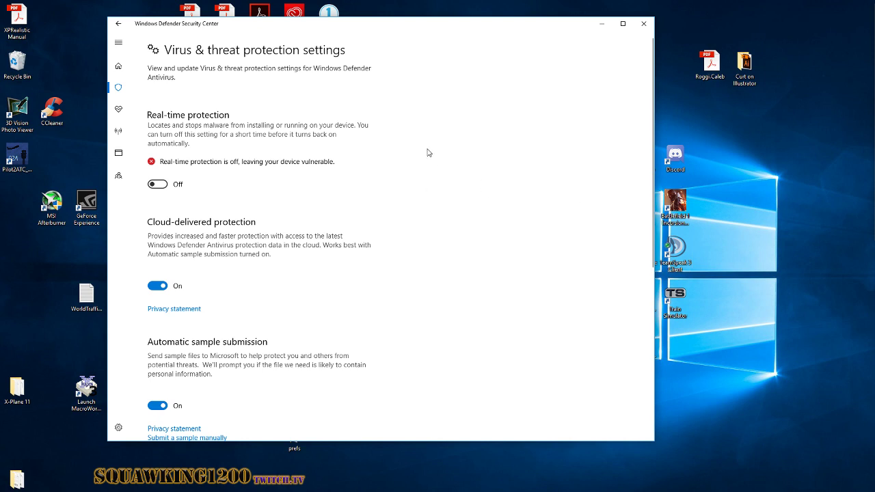
pyautogui.click(121, 27)
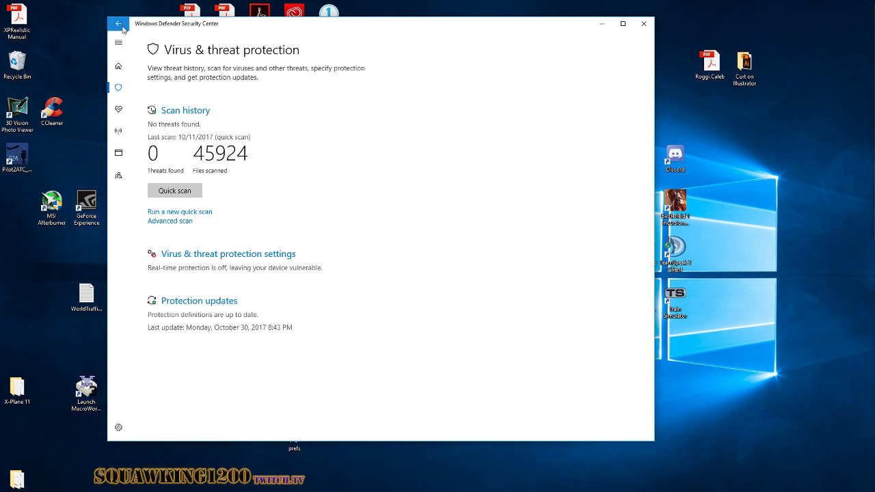